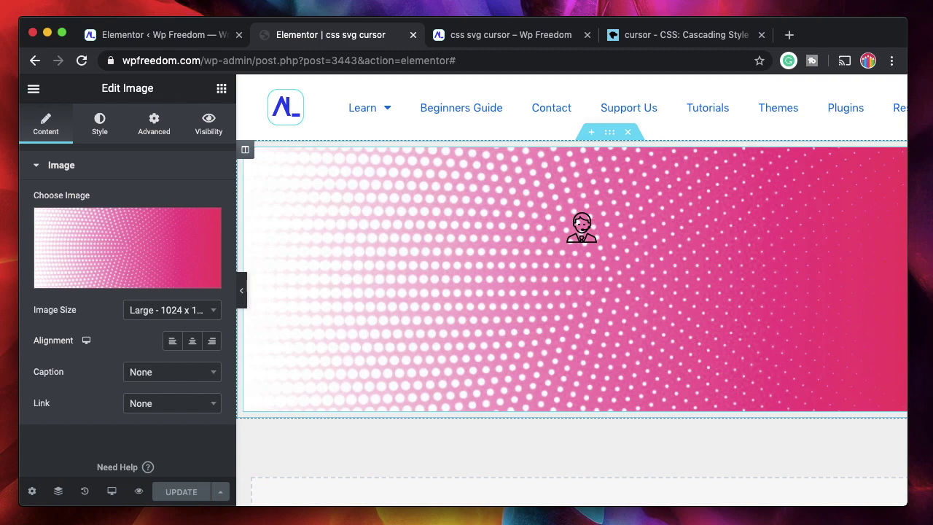
# Consult the MDN cursor reference and the Elementor settings page, then return to the editor
pyautogui.click(674, 38)
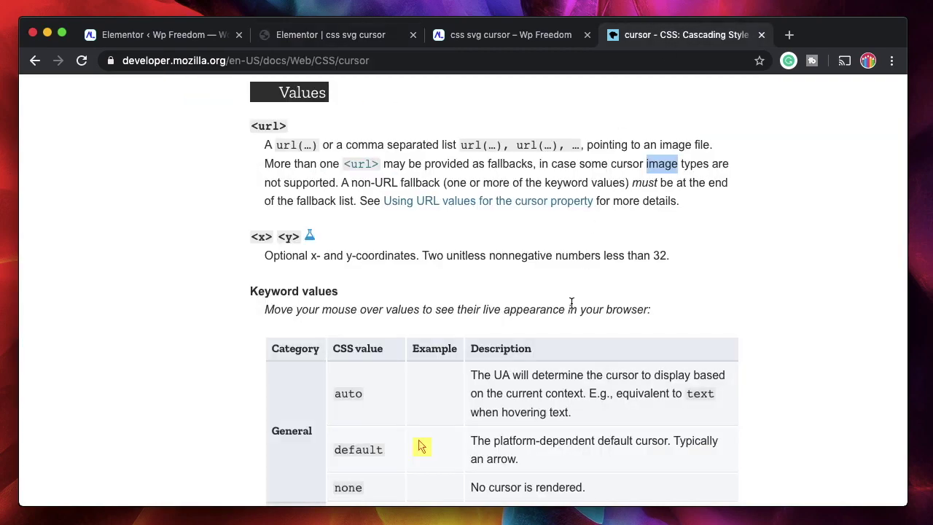
pyautogui.scroll(-5, 571, 301)
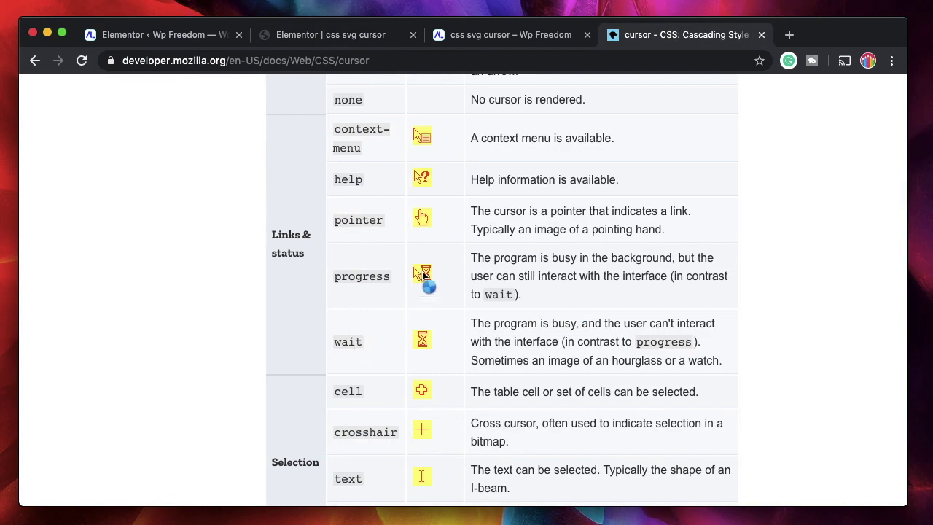
pyautogui.click(353, 36)
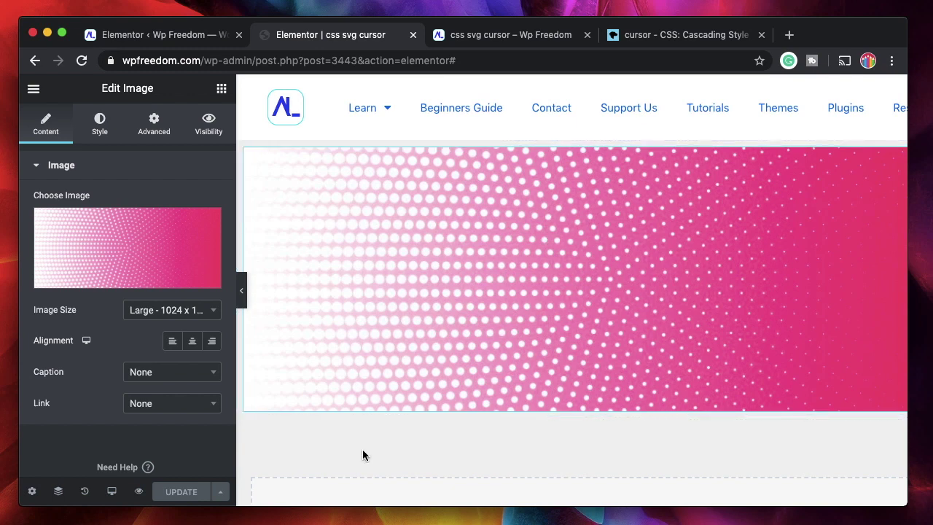
pyautogui.click(152, 38)
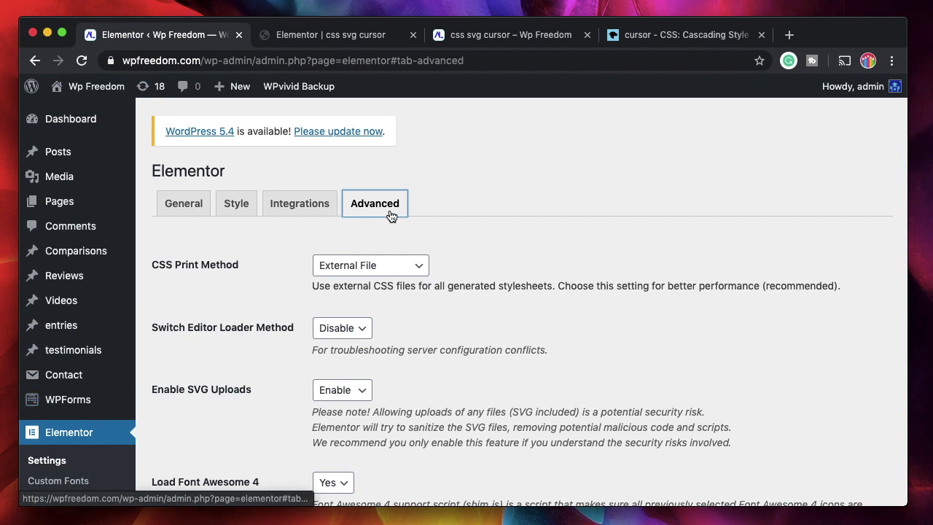
pyautogui.scroll(-3, 529, 339)
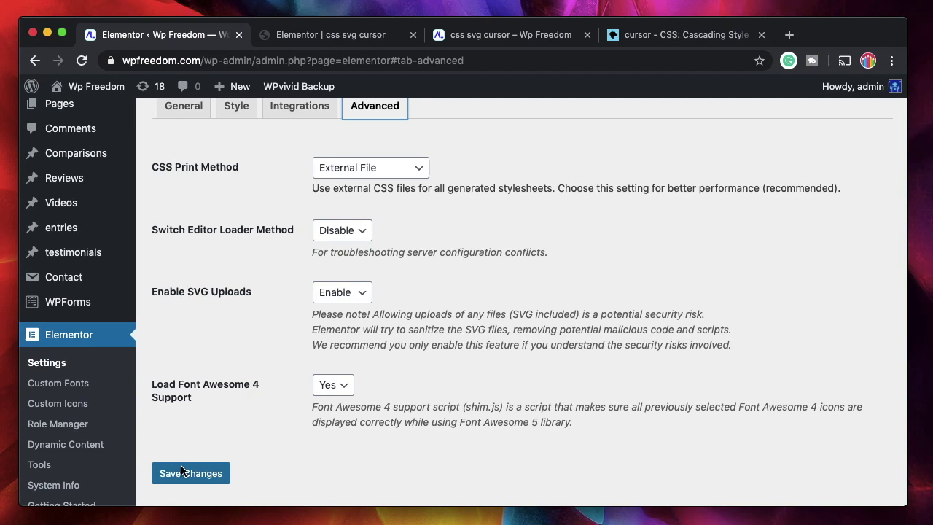
pyautogui.click(596, 248)
pyautogui.click(348, 38)
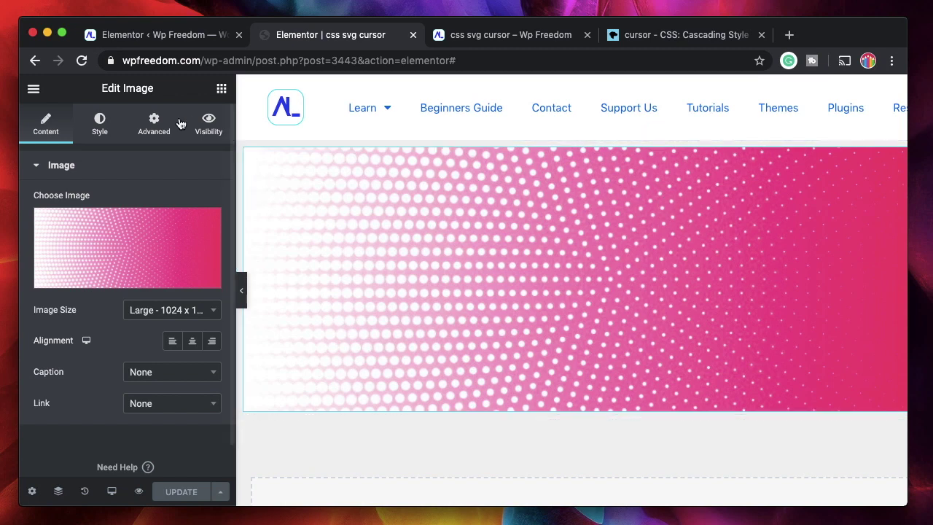
# Open the image widget's Advanced Custom CSS and place the caret after the icon4.svg url
pyautogui.click(154, 122)
pyautogui.scroll(-5, 105, 351)
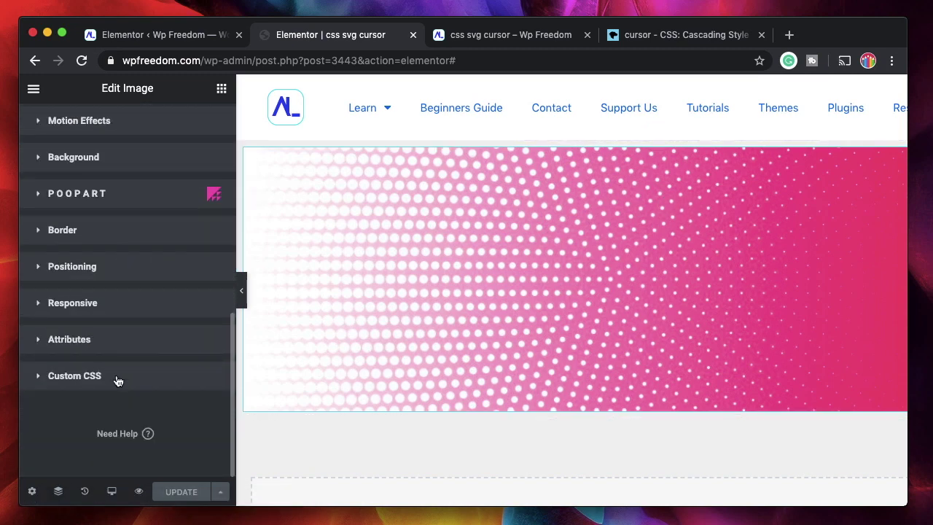
pyautogui.click(118, 377)
pyautogui.click(131, 276)
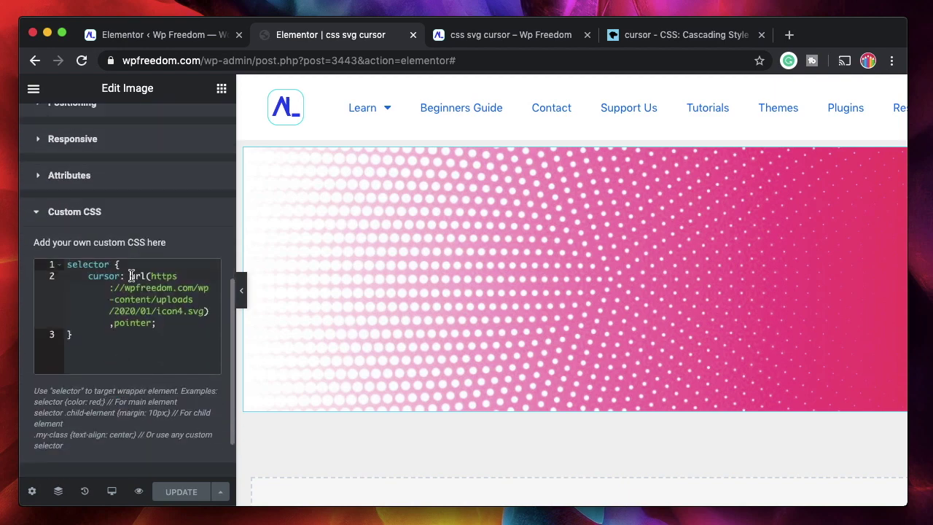
pyautogui.click(146, 275)
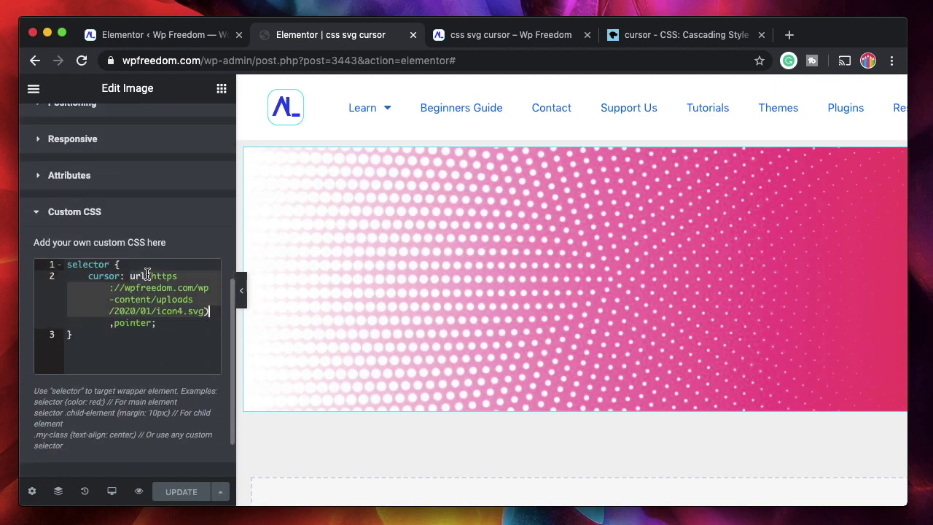
pyautogui.click(209, 312)
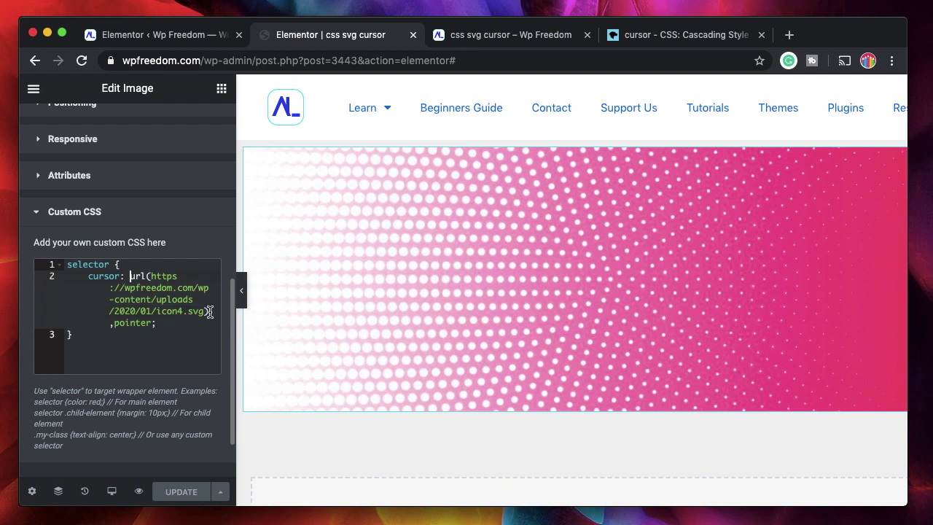
pyautogui.keyDown('shift'); pyautogui.click(209, 312); pyautogui.keyUp('shift')
pyautogui.click(124, 277)
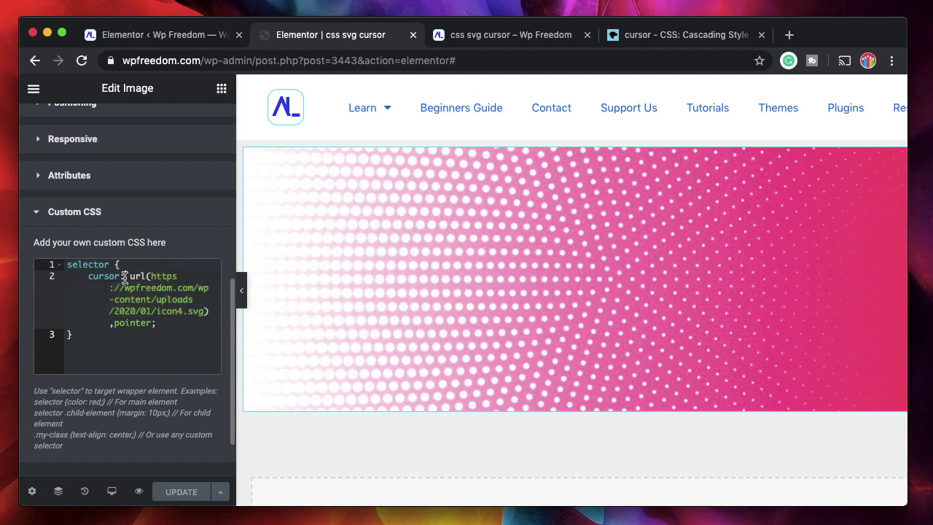
pyautogui.doubleClick(128, 325)
pyautogui.press('Left')
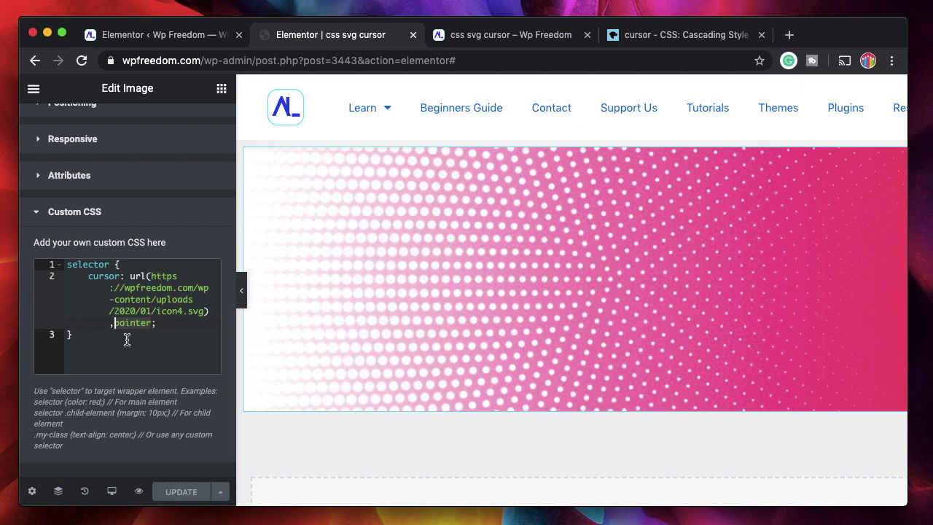
pyautogui.click(88, 275)
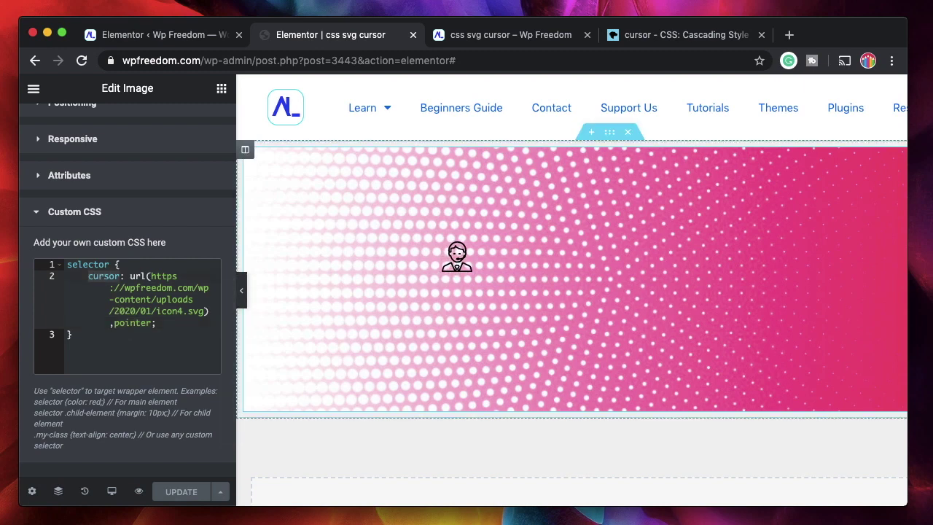
pyautogui.click(109, 264)
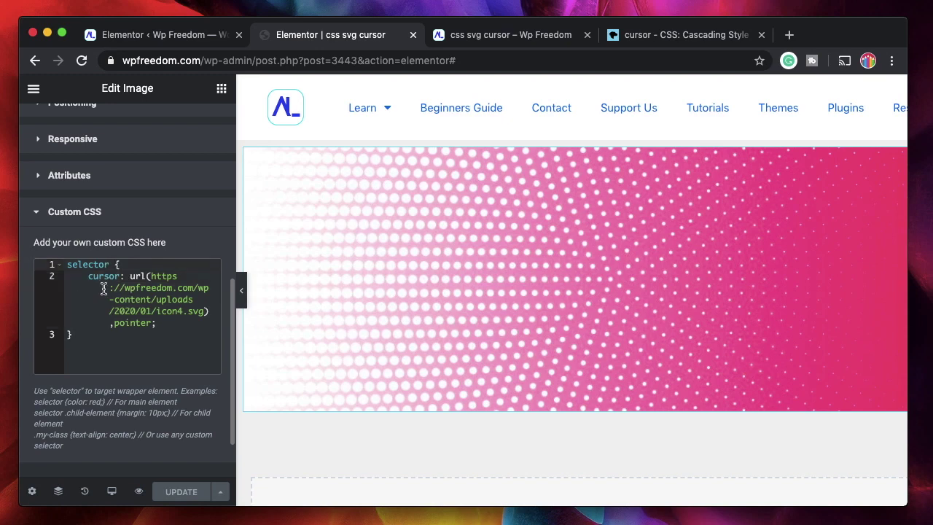
pyautogui.doubleClick(102, 278)
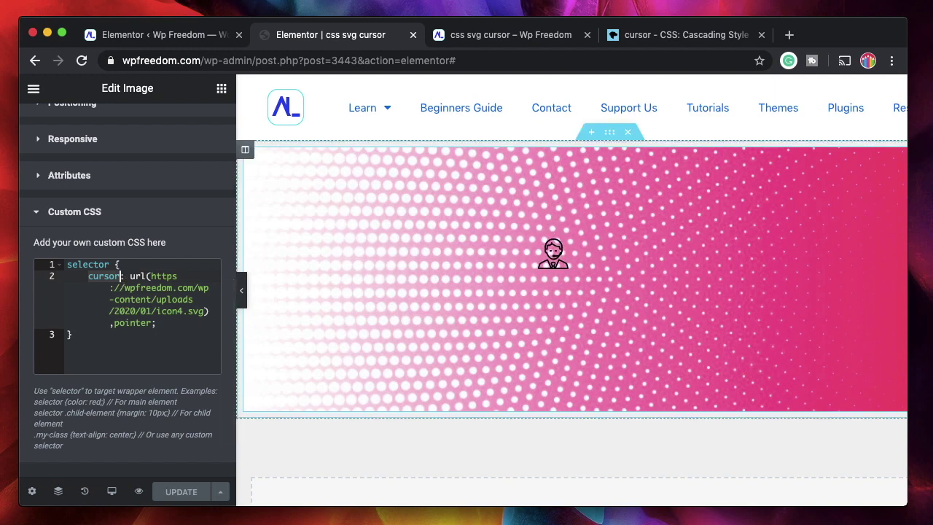
# View the template's front-end preview and the WordPress Dashboard, then go to MDN's cursor reference
pyautogui.click(494, 41)
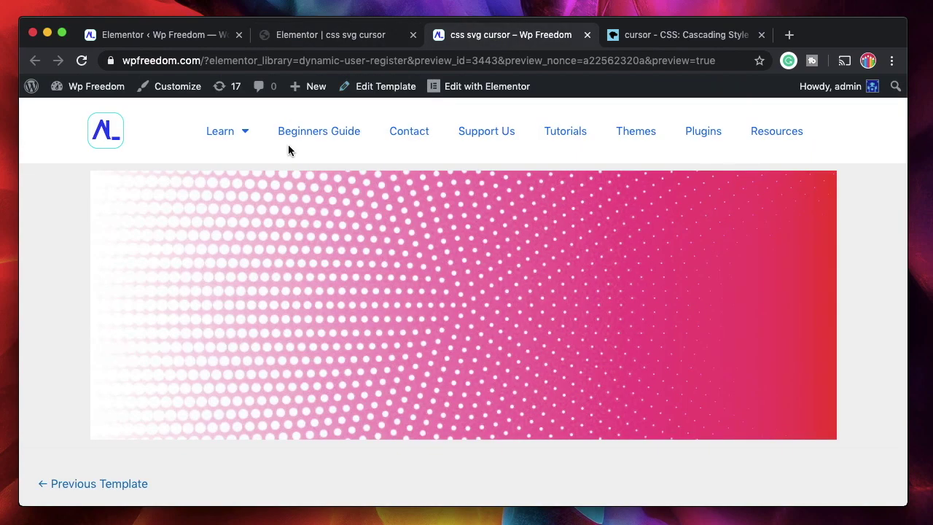
pyautogui.click(95, 86)
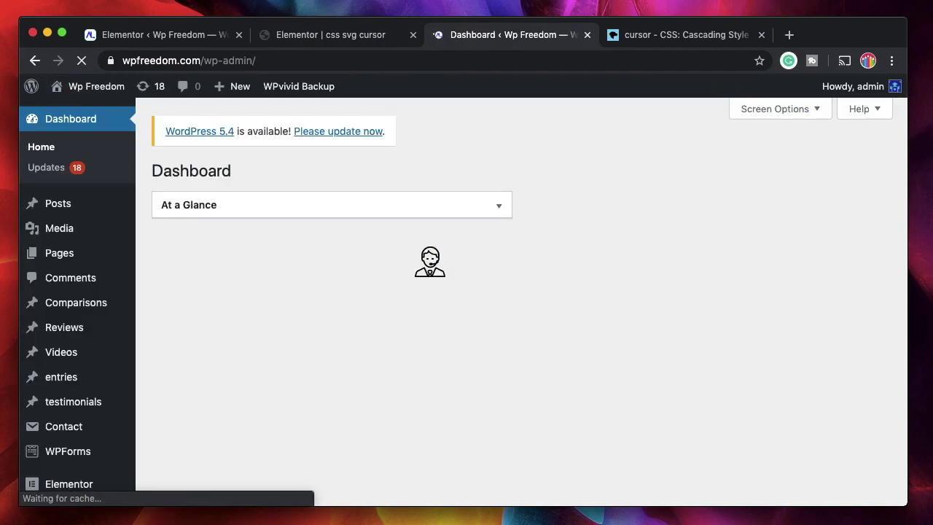
pyautogui.click(641, 35)
# Highlight the MDN example's two SVG url() values and its progress keyword fallback
pyautogui.scroll(-2, 516, 300)
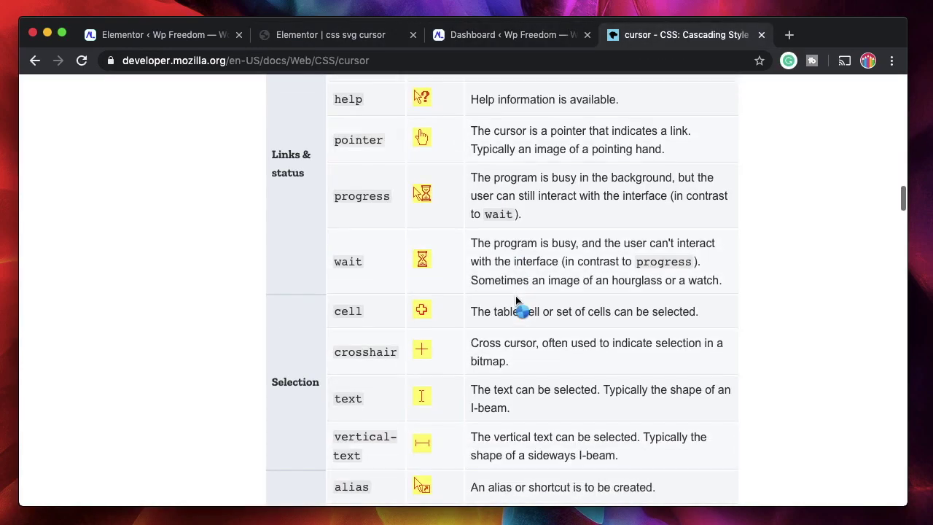
pyautogui.scroll(10, 515, 299)
pyautogui.scroll(-1, 515, 295)
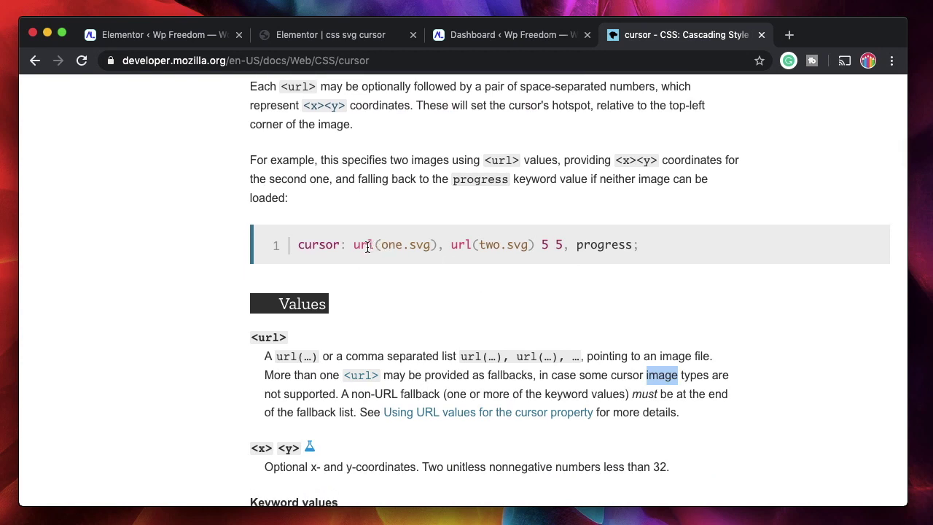
pyautogui.moveTo(355, 245); pyautogui.dragTo(631, 246)
pyautogui.doubleClick(618, 244)
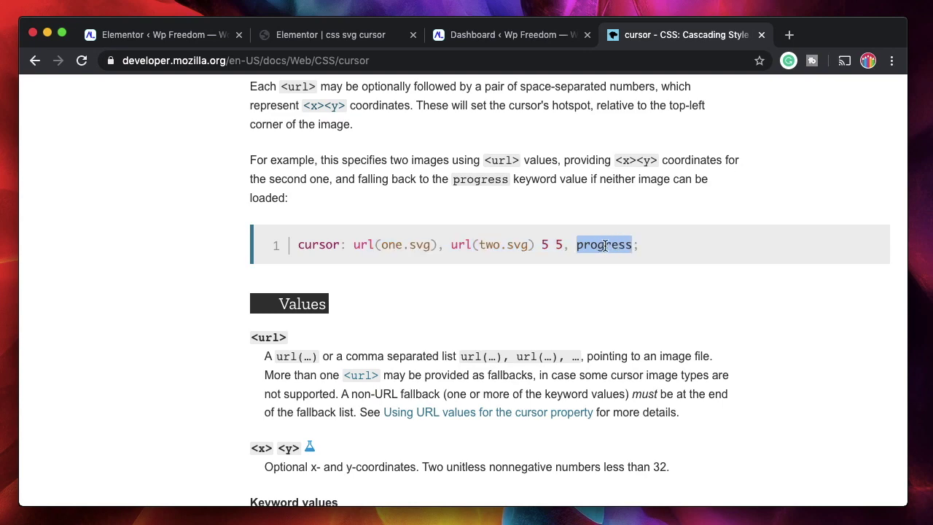
# In the Media Library, find client4.png and select its full file URL
pyautogui.click(487, 35)
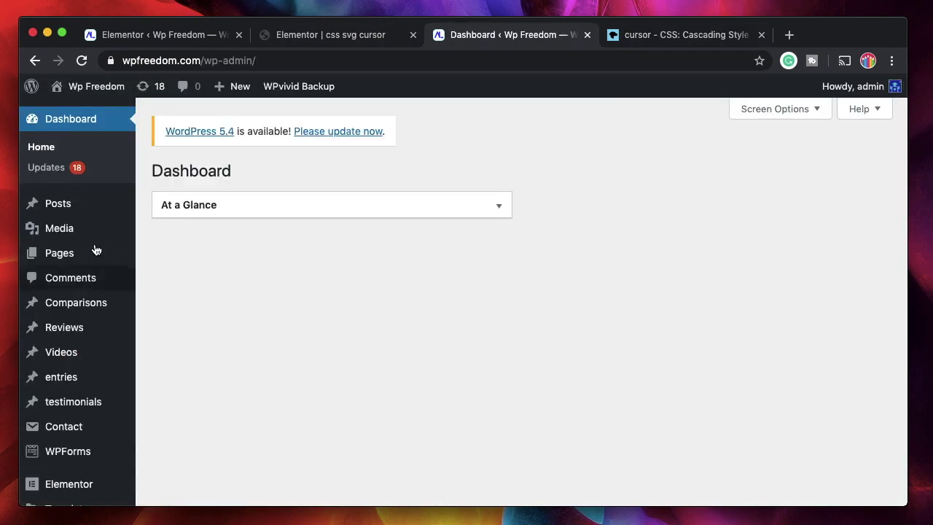
pyautogui.click(58, 228)
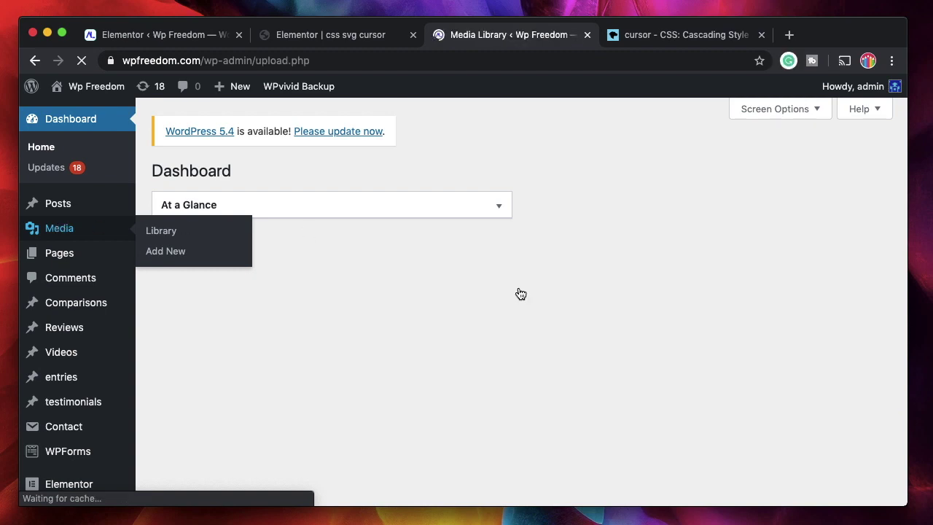
pyautogui.scroll(-10, 443, 350)
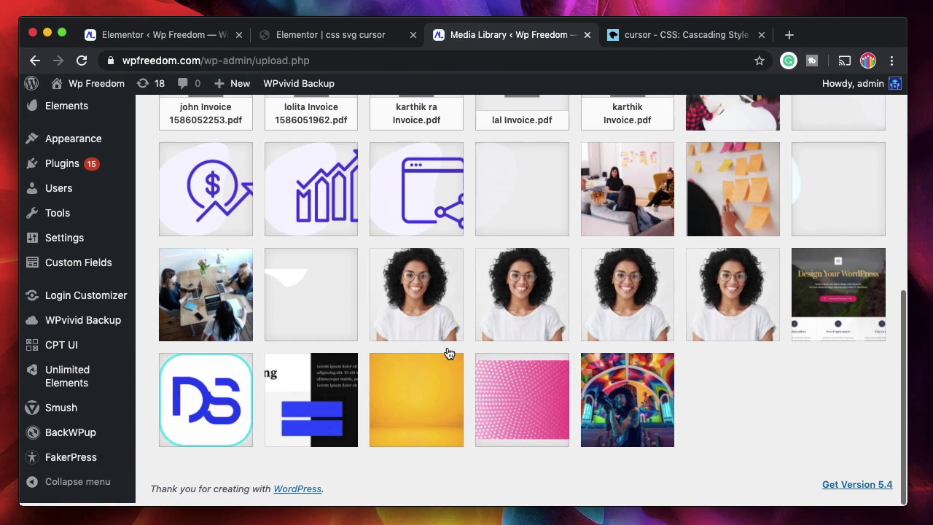
pyautogui.click(329, 219)
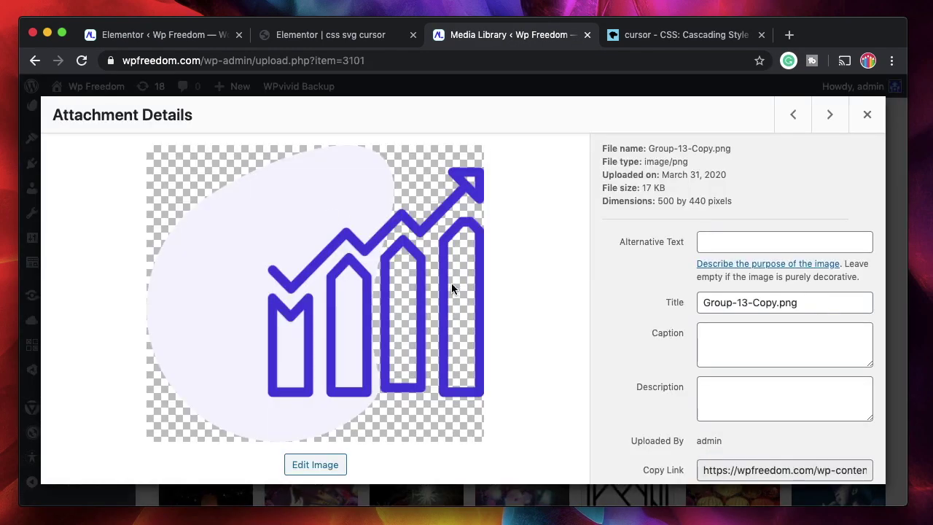
pyautogui.click(832, 118)
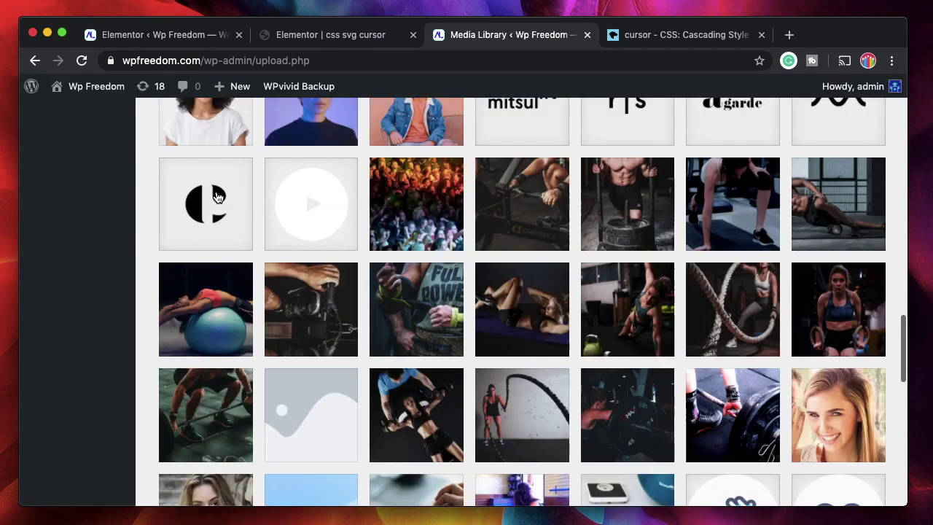
pyautogui.click(761, 467)
pyautogui.press('super+c')
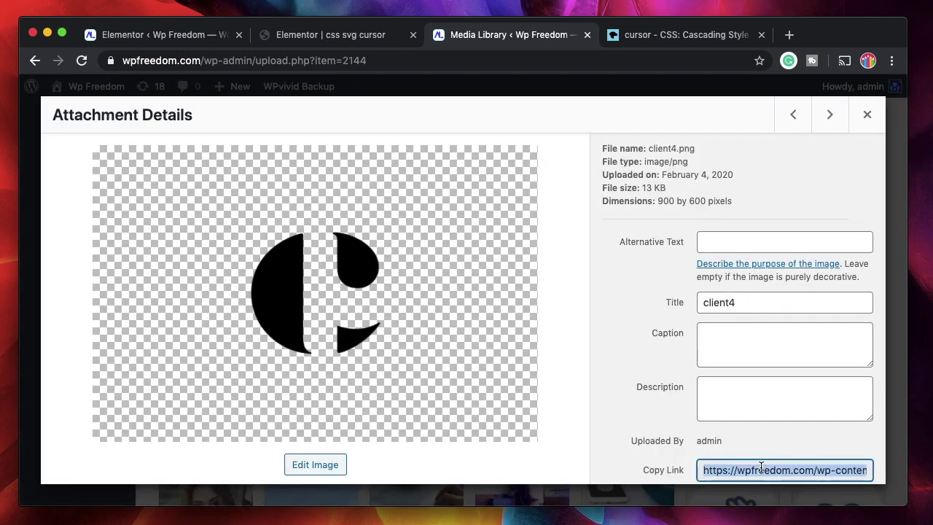
# Insert url() with the client4.png link ahead of the icon4.svg url in the cursor rule
pyautogui.hotkey('ctrl', 'shift', 'Tab')
pyautogui.write('url()')
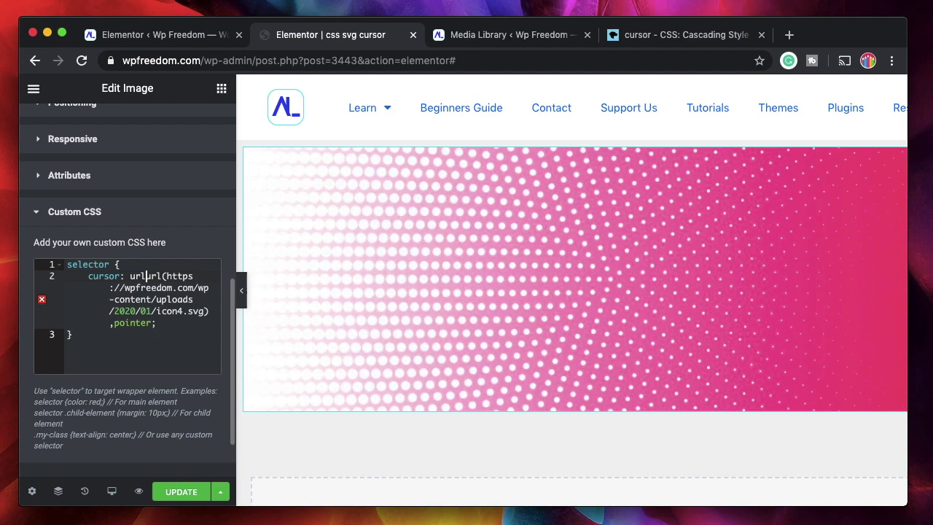
pyautogui.press('super+v')
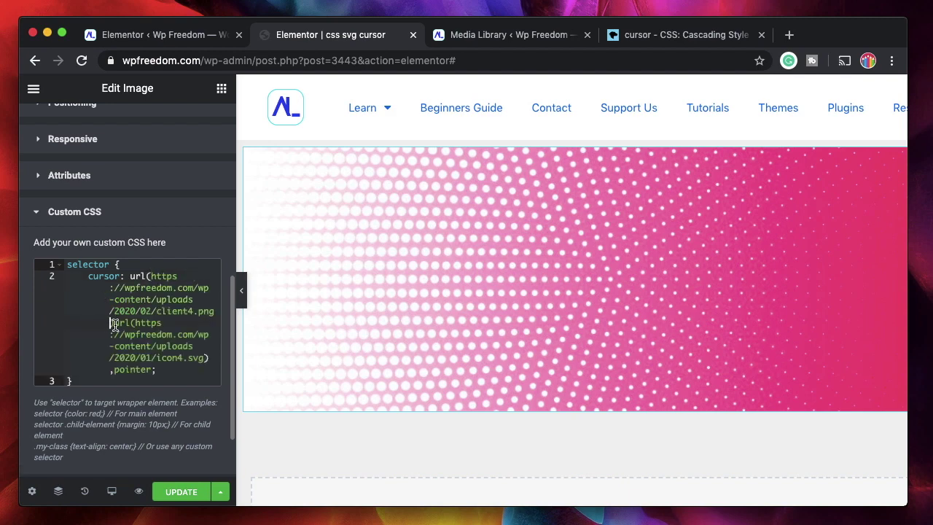
# Add a comma after the client4.png url, save, and test the cursor on the live preview
pyautogui.write(',')
pyautogui.press('super+s')
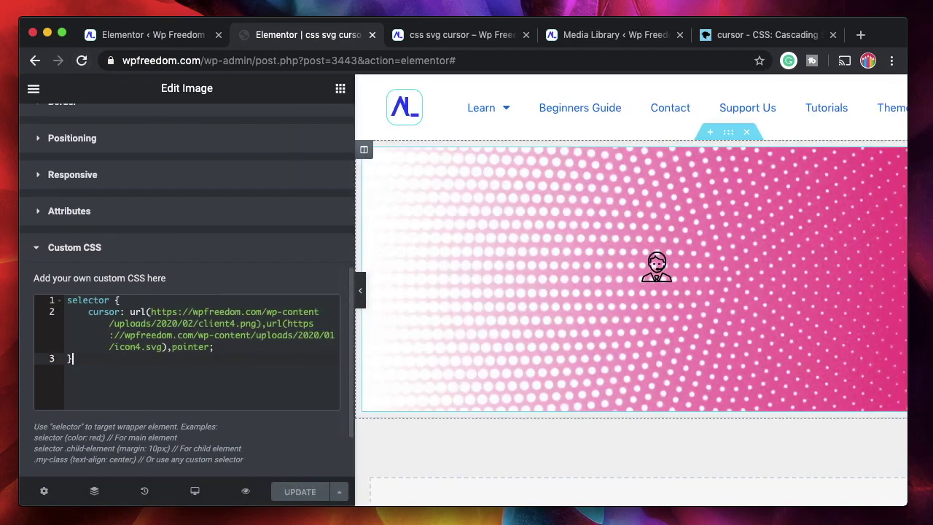
pyautogui.click(459, 34)
# Check client4.png's details to confirm its 900 by 600 dimensions
pyautogui.click(593, 37)
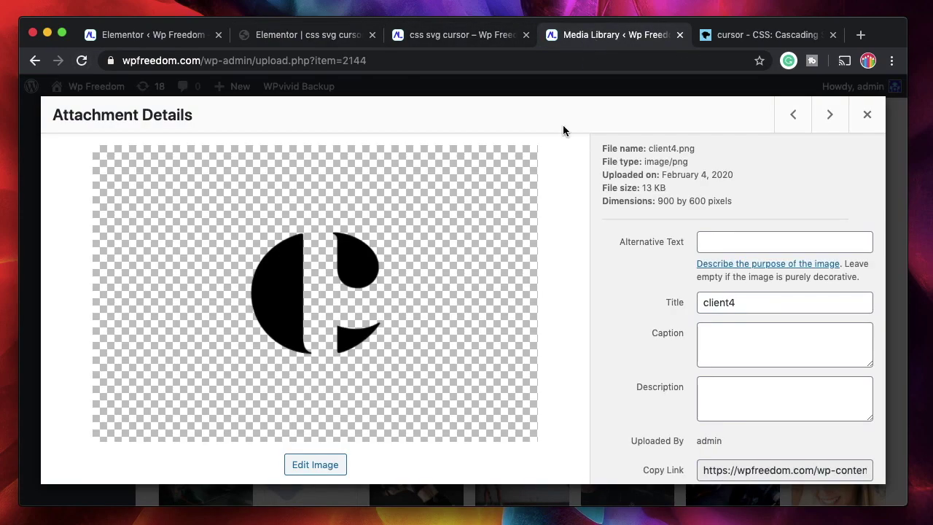
pyautogui.tripleClick(676, 200)
pyautogui.doubleClick(694, 200)
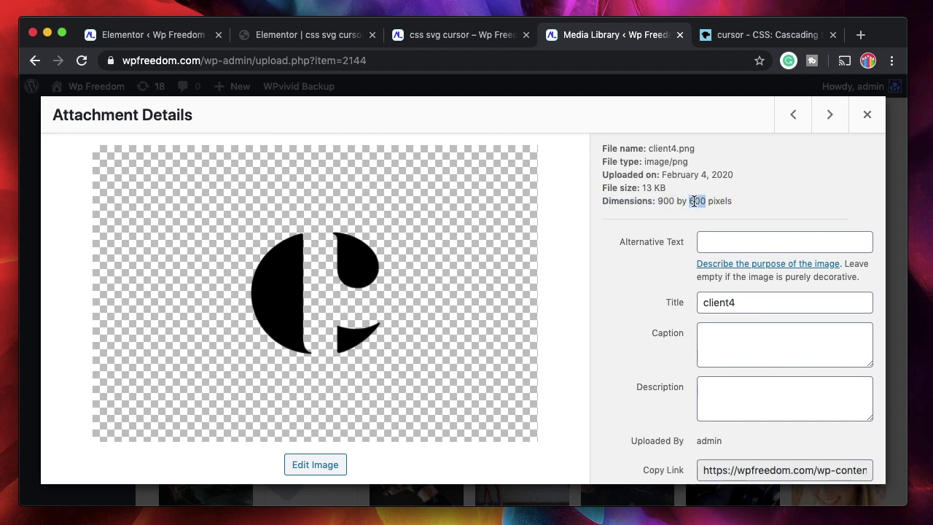
# Add a comma separating the client4.png and icon4.svg urls in the cursor rule
pyautogui.click(314, 35)
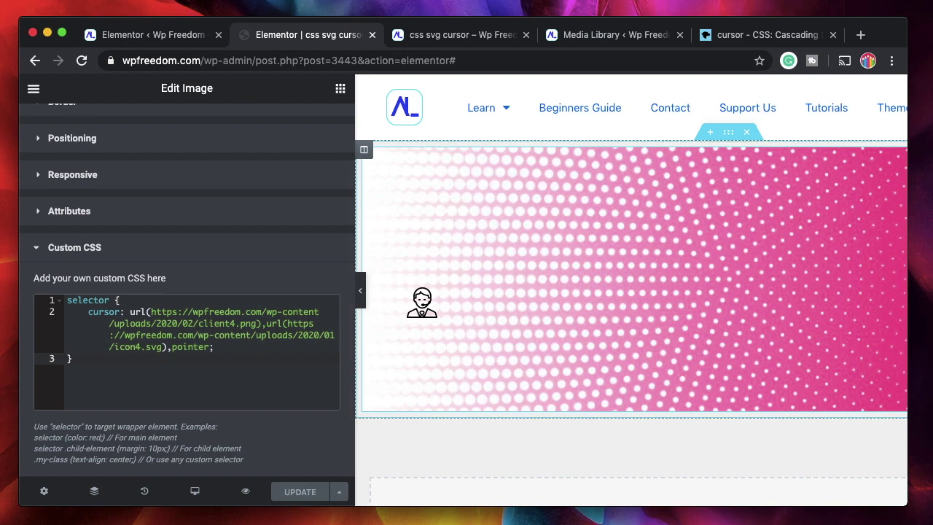
pyautogui.click(262, 323)
pyautogui.write(',')
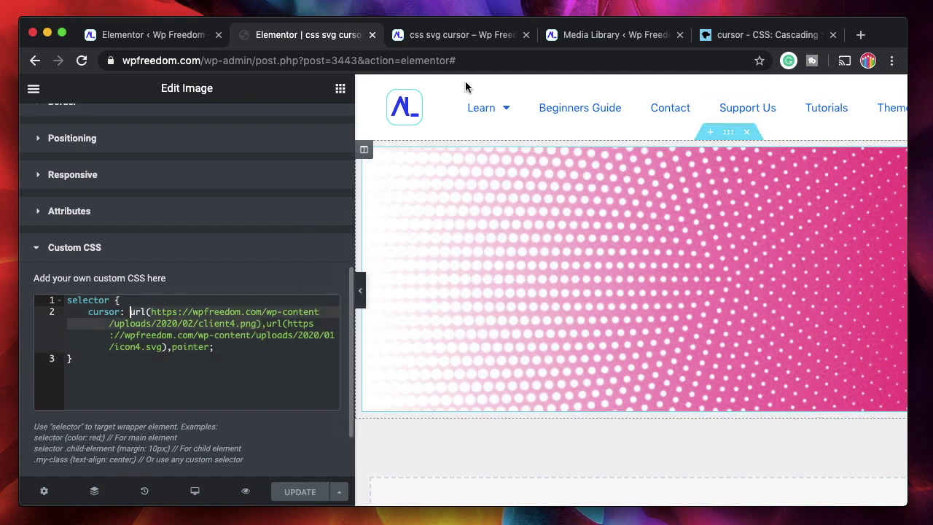
pyautogui.click(610, 35)
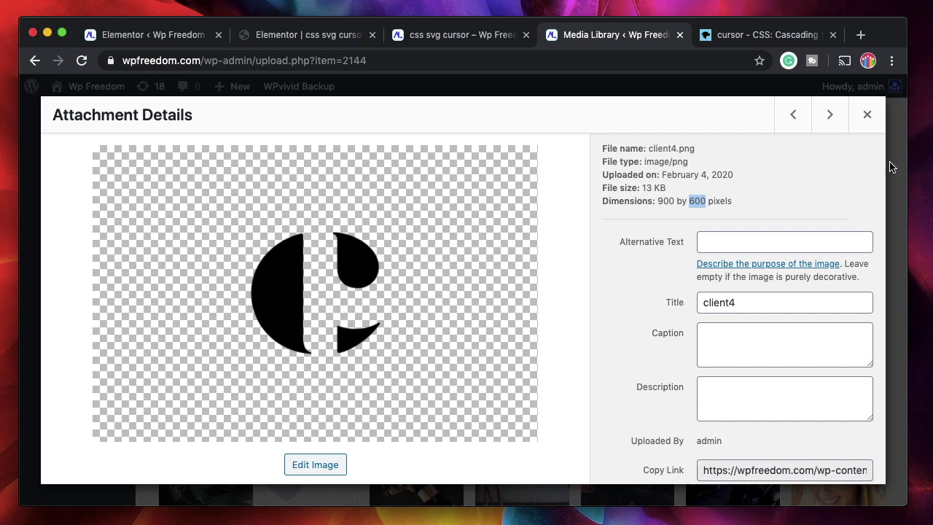
pyautogui.press('Right')
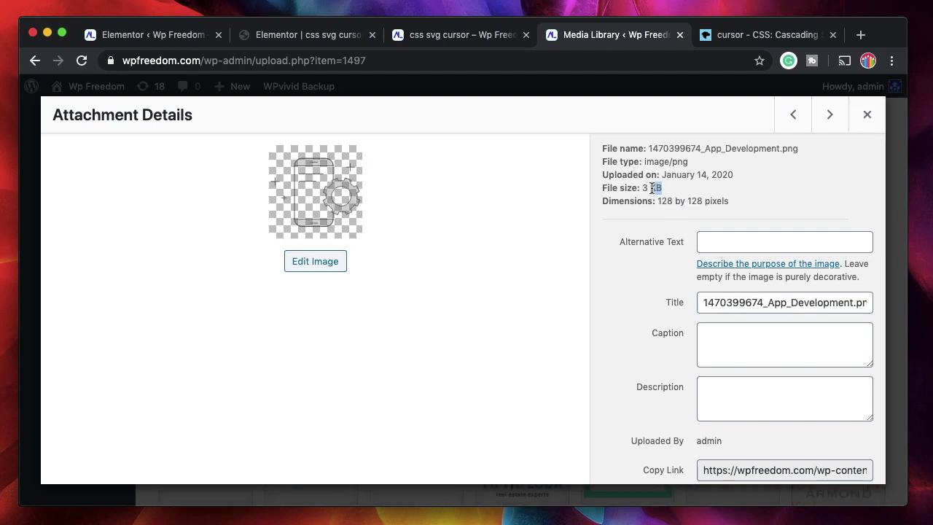
pyautogui.click(754, 470)
pyautogui.press('cmd+c')
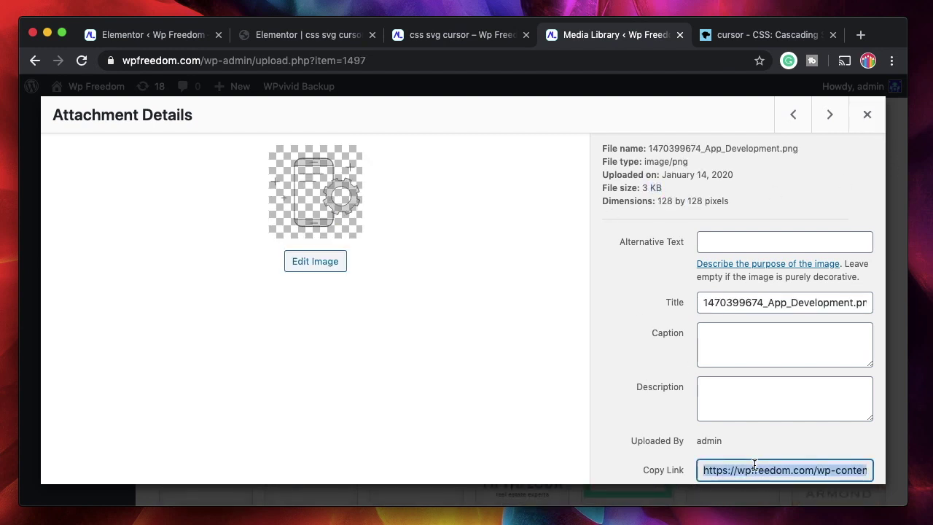
pyautogui.click(867, 114)
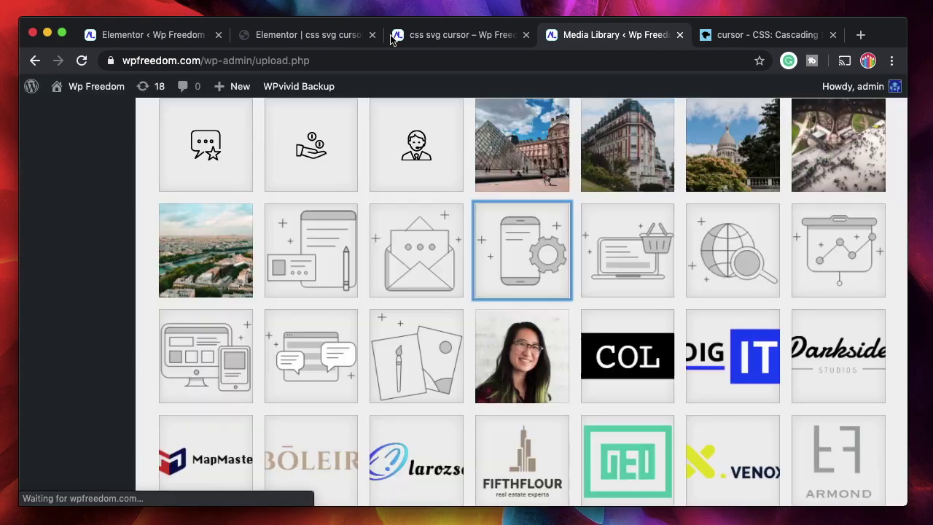
# Replace the client4.png url in the cursor rule with the App_Development.png link
pyautogui.click(277, 35)
pyautogui.click(149, 312)
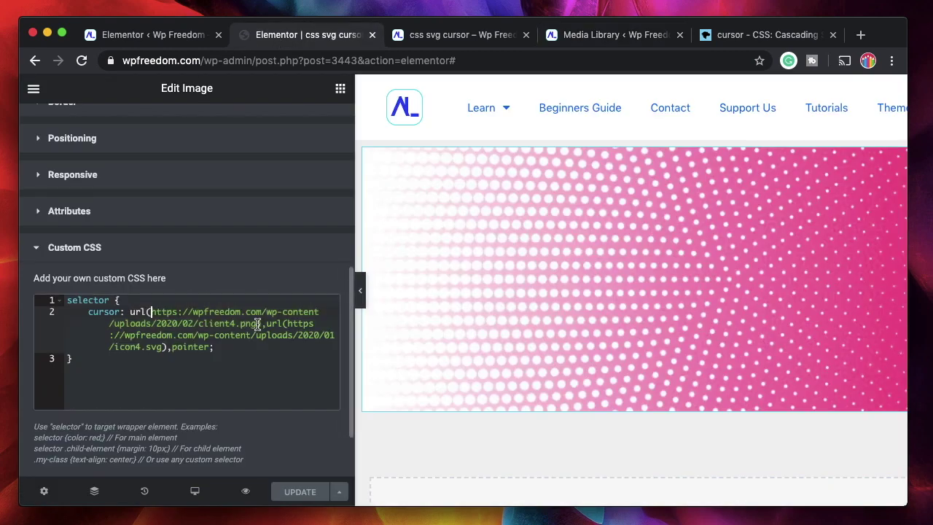
pyautogui.keyDown('shift'); pyautogui.click(260, 324); pyautogui.keyUp('shift')
pyautogui.press('cmd+v')
pyautogui.hscroll(3, 641, 255)
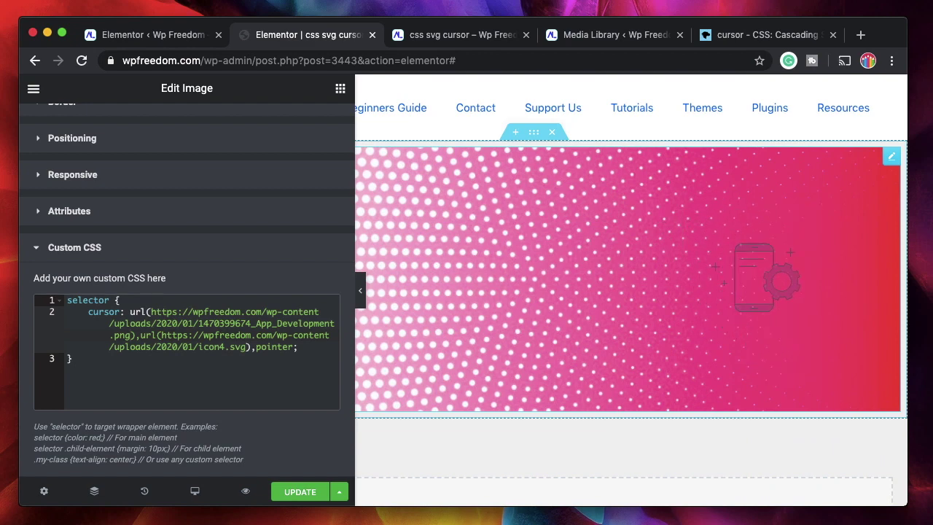
pyautogui.click(606, 42)
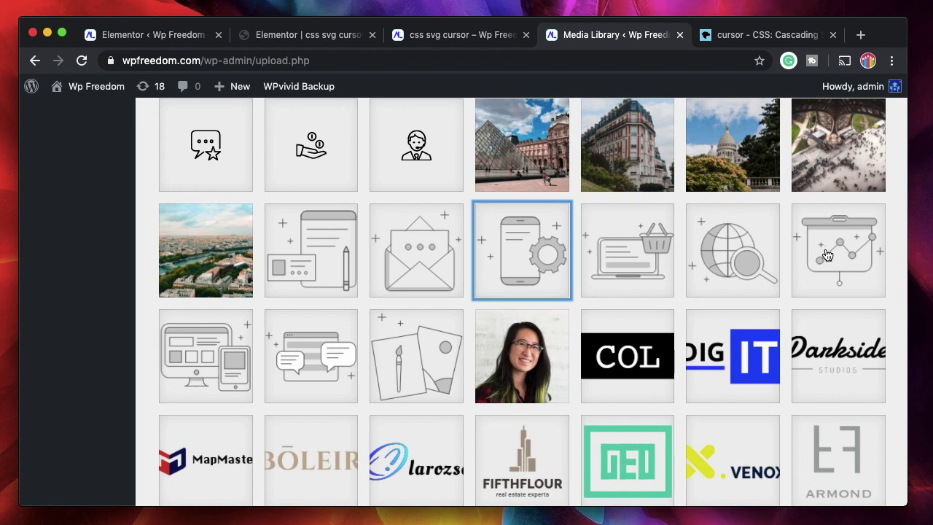
pyautogui.scroll(-2, 619, 308)
pyautogui.click(834, 302)
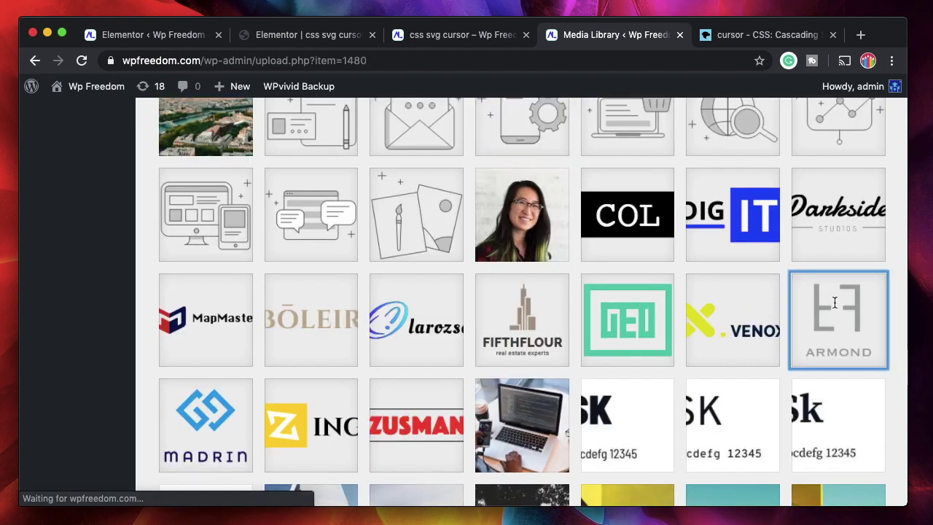
pyautogui.click(765, 470)
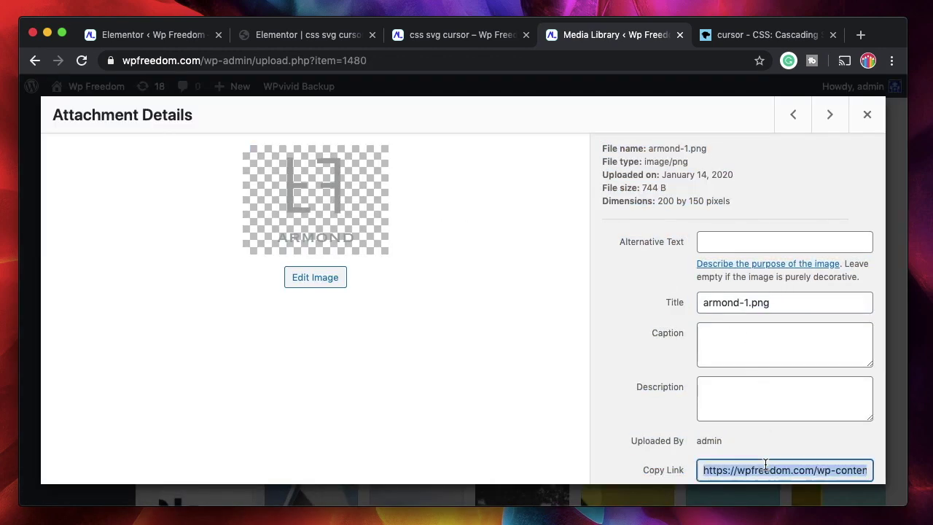
pyautogui.click(306, 35)
pyautogui.moveTo(150, 312); pyautogui.dragTo(109, 335)
pyautogui.write('https://wpfreedom.com/wp-content/uploads/2020/01/armond-1.png')
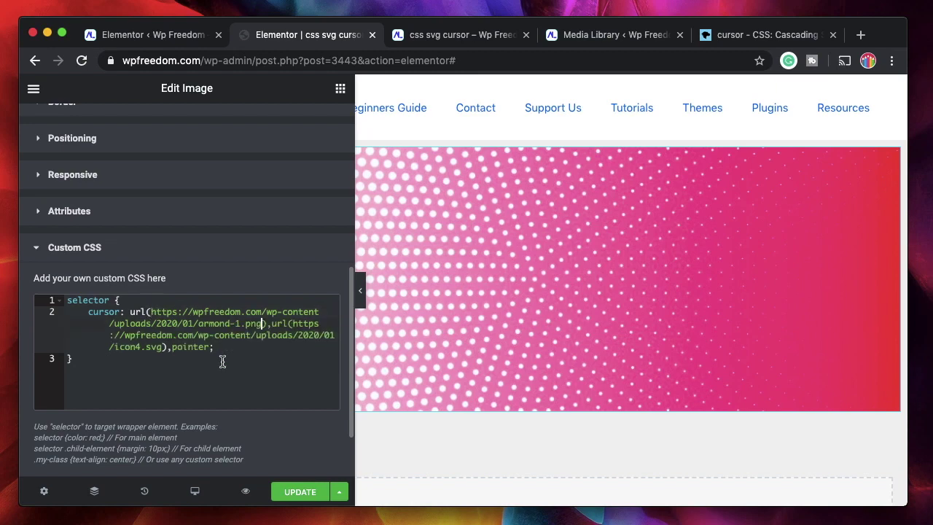
pyautogui.press('super+z')
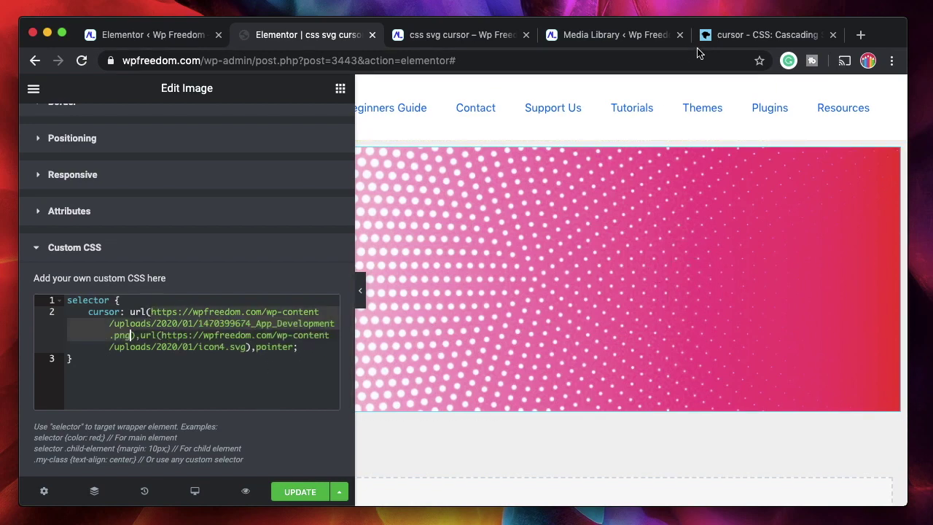
pyautogui.click(604, 35)
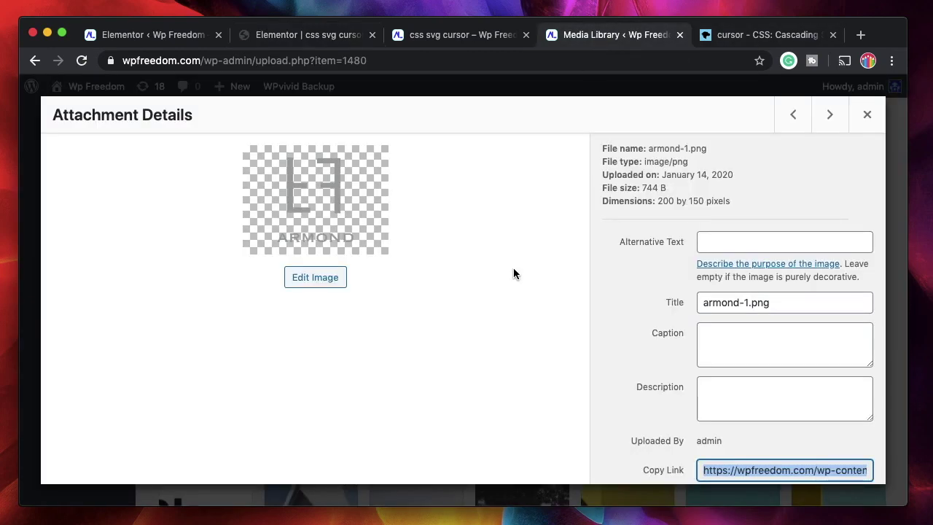
pyautogui.click(867, 115)
pyautogui.scroll(-5, 617, 368)
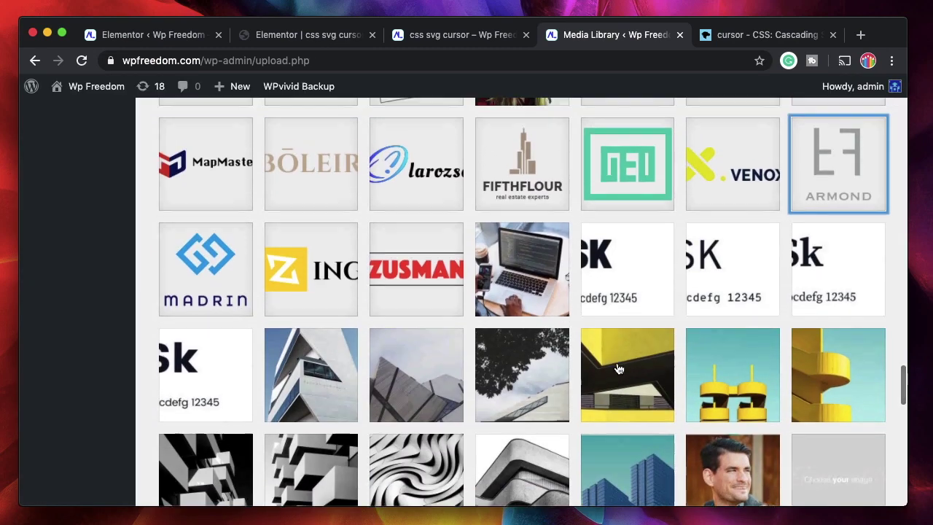
pyautogui.scroll(5, 618, 368)
pyautogui.click(637, 306)
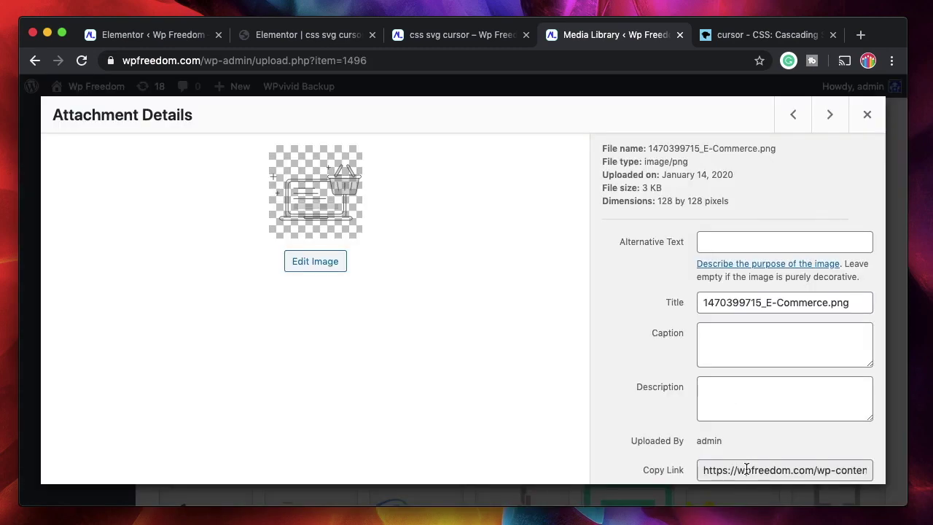
pyautogui.click(746, 469)
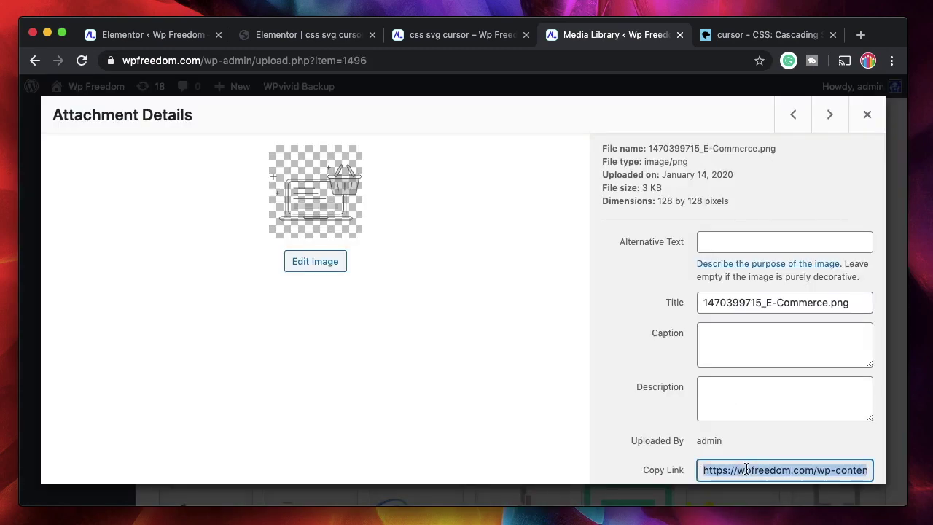
pyautogui.click(276, 37)
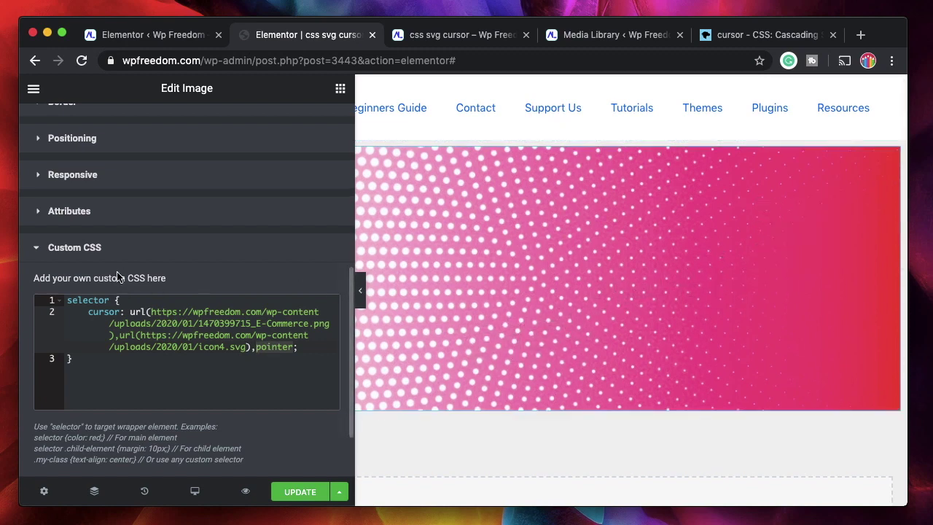
# Select all the Custom CSS, including the E-Commerce.png, icon4.svg and pointer cursor rule
pyautogui.click(68, 299)
pyautogui.keyDown('shift'); pyautogui.click(86, 354); pyautogui.keyUp('shift')
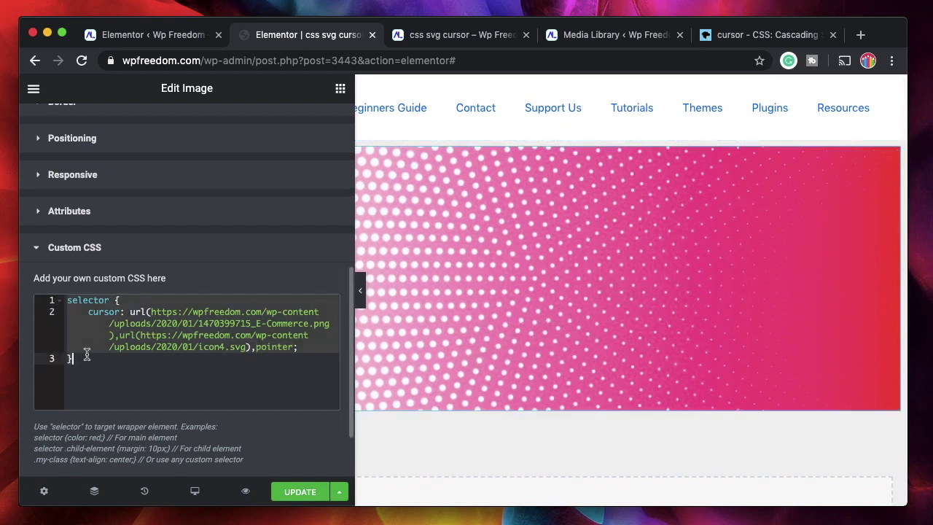